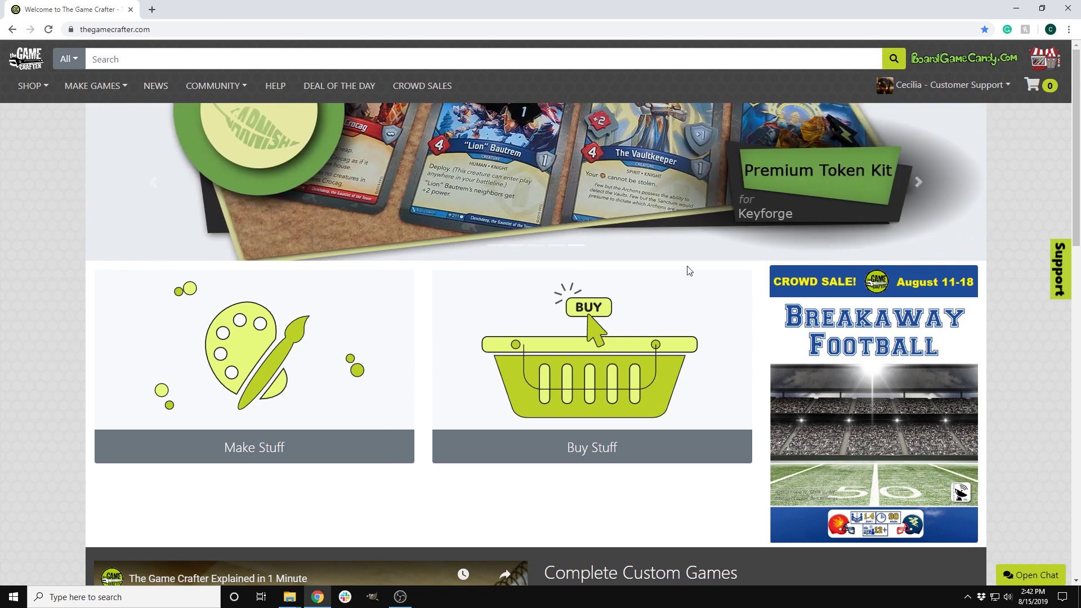
# Go from Make Games > My Games to a new Bulk Order Fulfillment form.
pyautogui.click(76, 88)
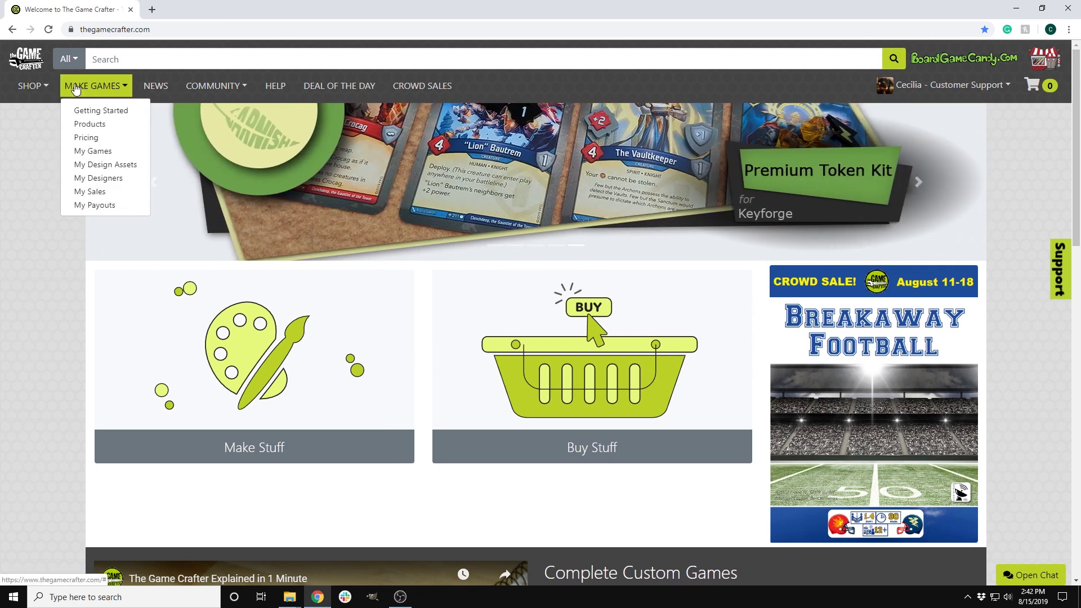
pyautogui.click(90, 151)
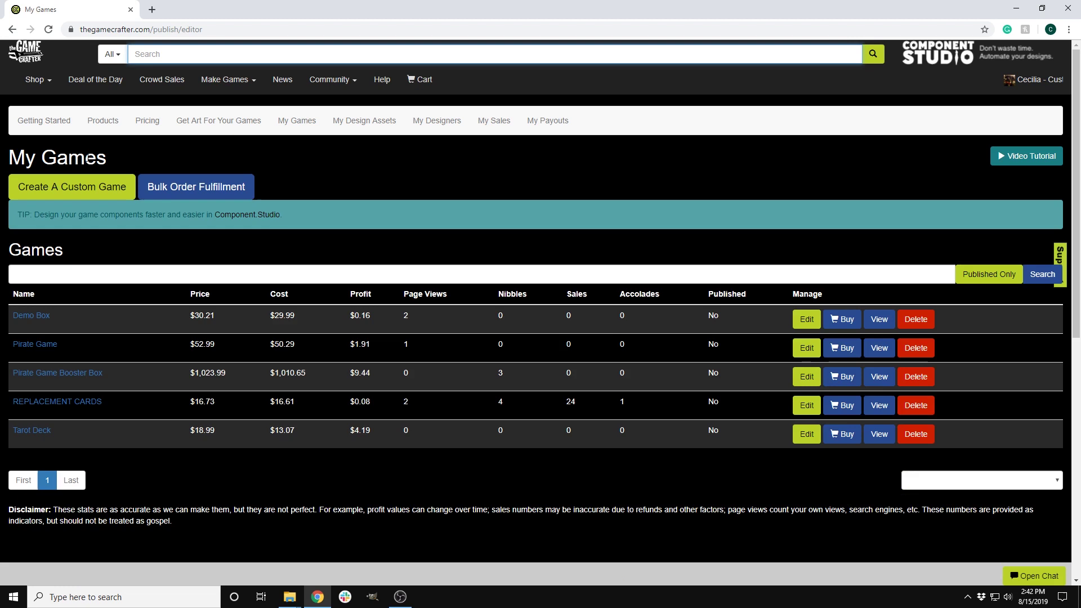
pyautogui.click(164, 186)
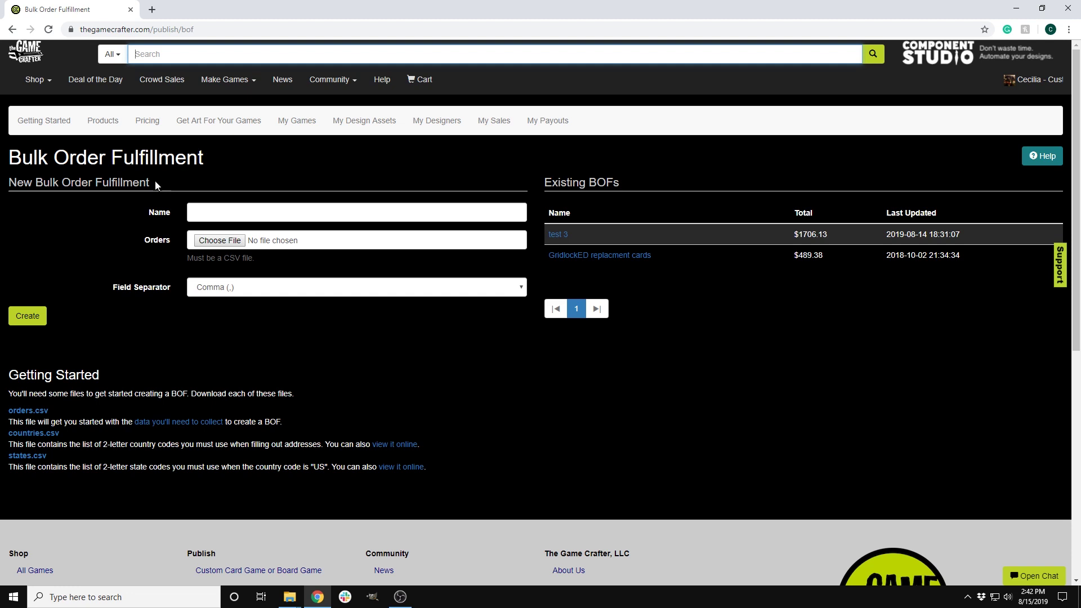
# Download the orders.csv template from Getting Started and open it in Excel.
pyautogui.click(21, 417)
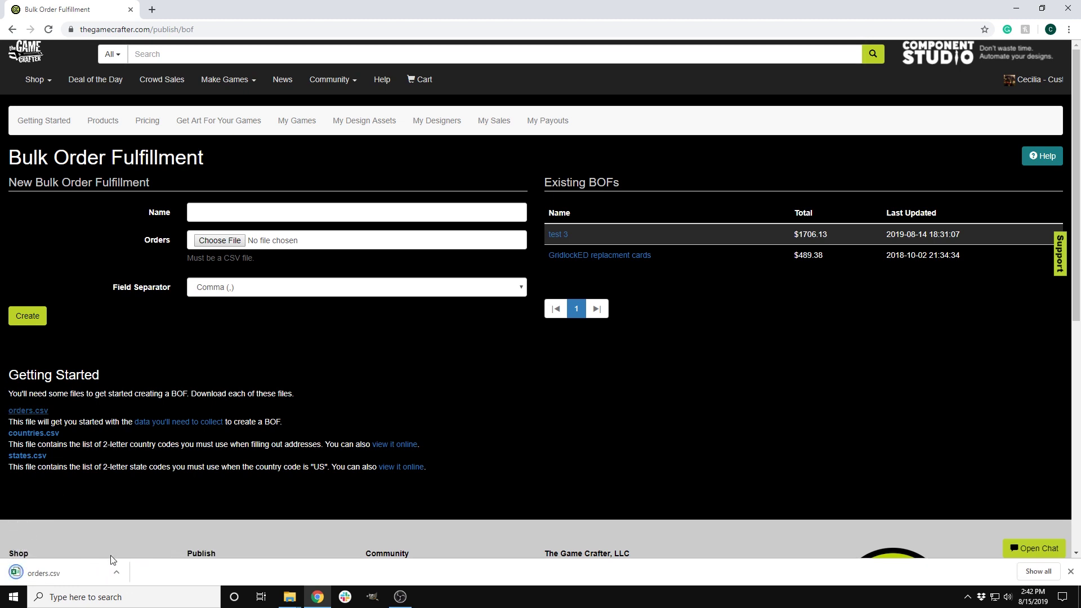
pyautogui.click(116, 573)
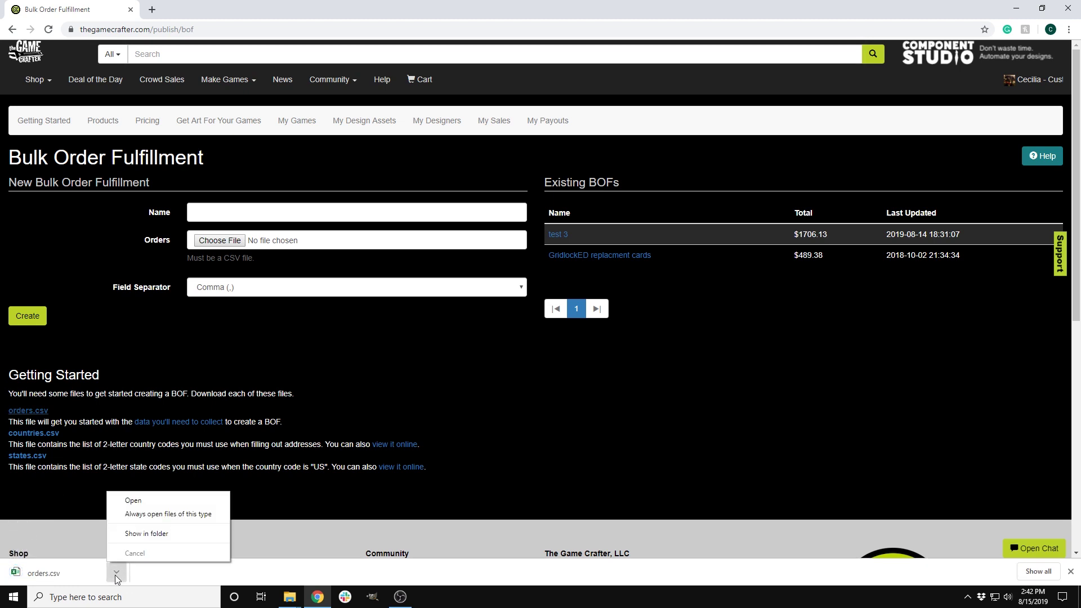
pyautogui.click(133, 506)
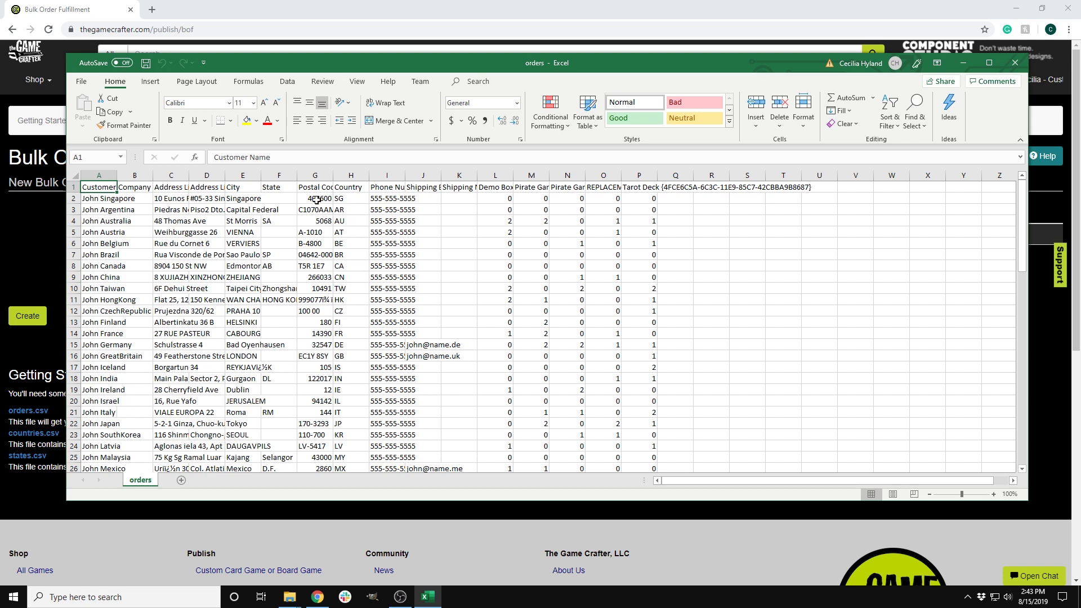
# Give column G (Postal Code) the Special > Zip Code number format.
pyautogui.click(318, 175)
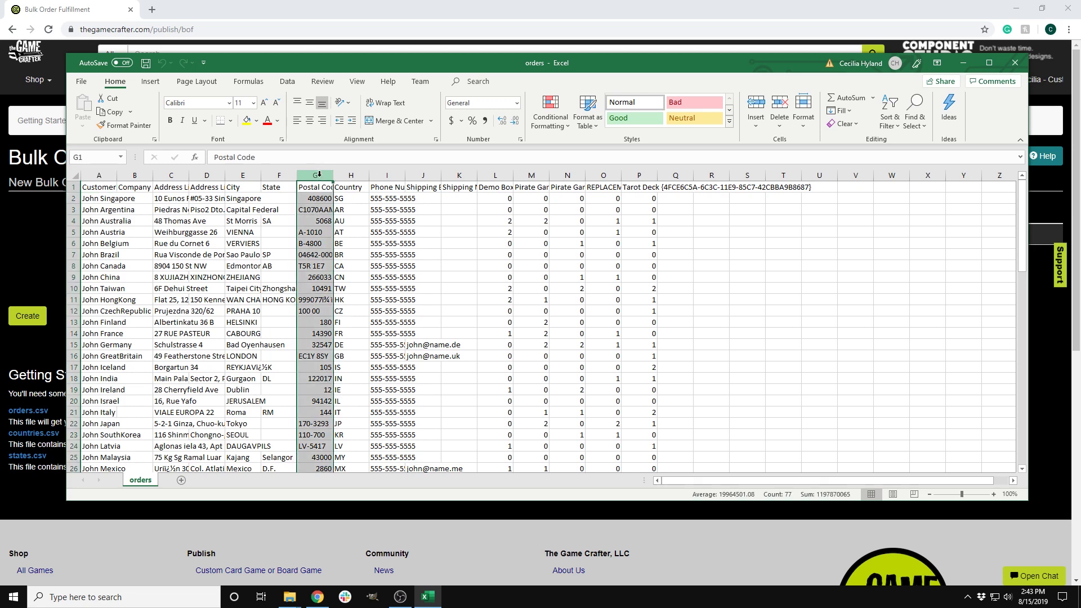
pyautogui.rightClick(319, 174)
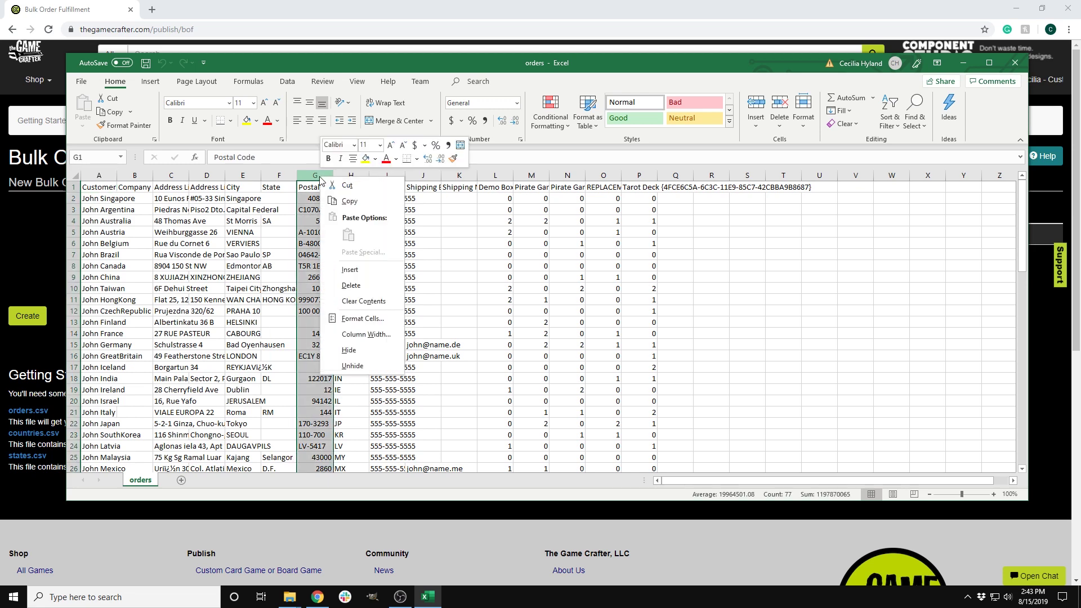
pyautogui.click(356, 325)
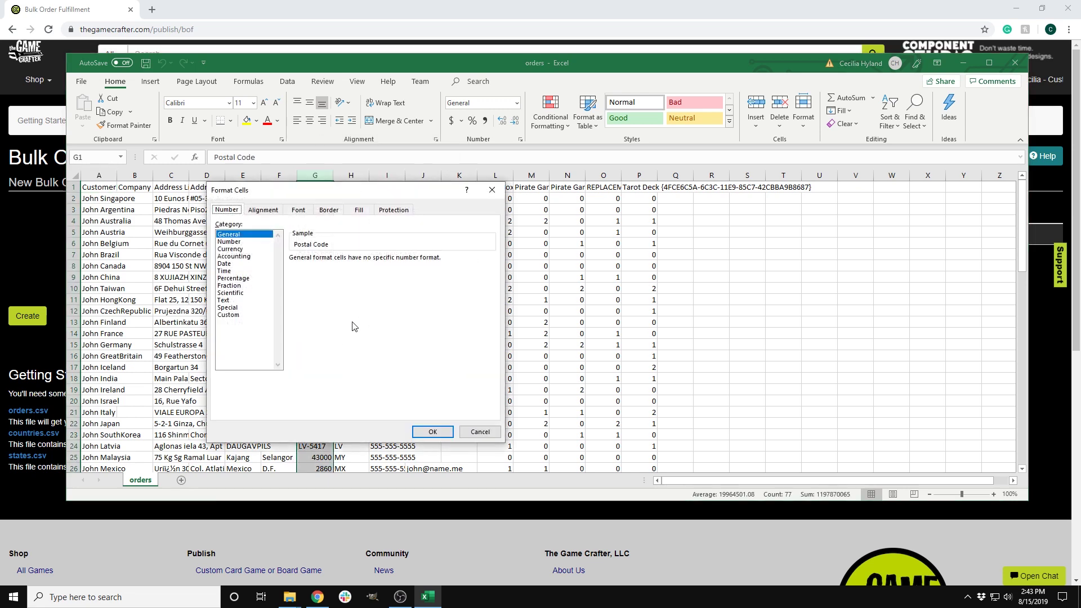
pyautogui.click(220, 310)
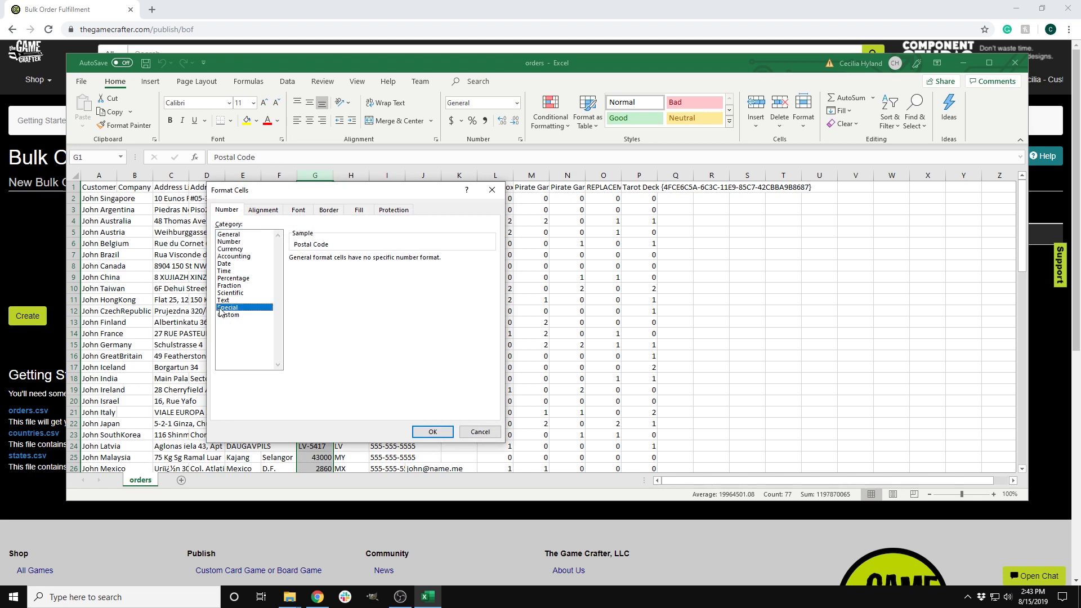
pyautogui.click(312, 268)
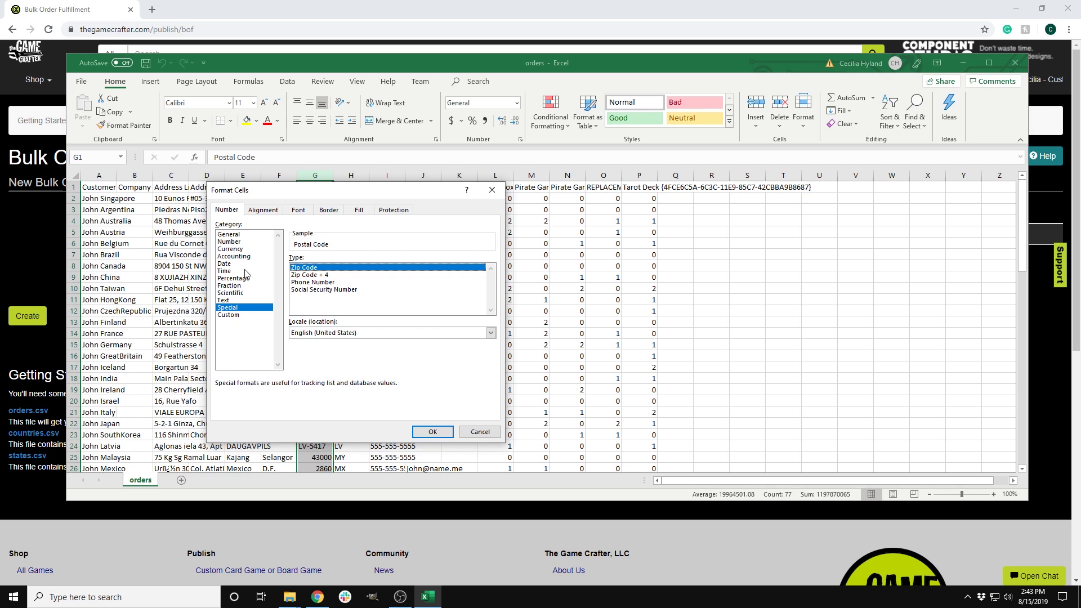
pyautogui.click(432, 432)
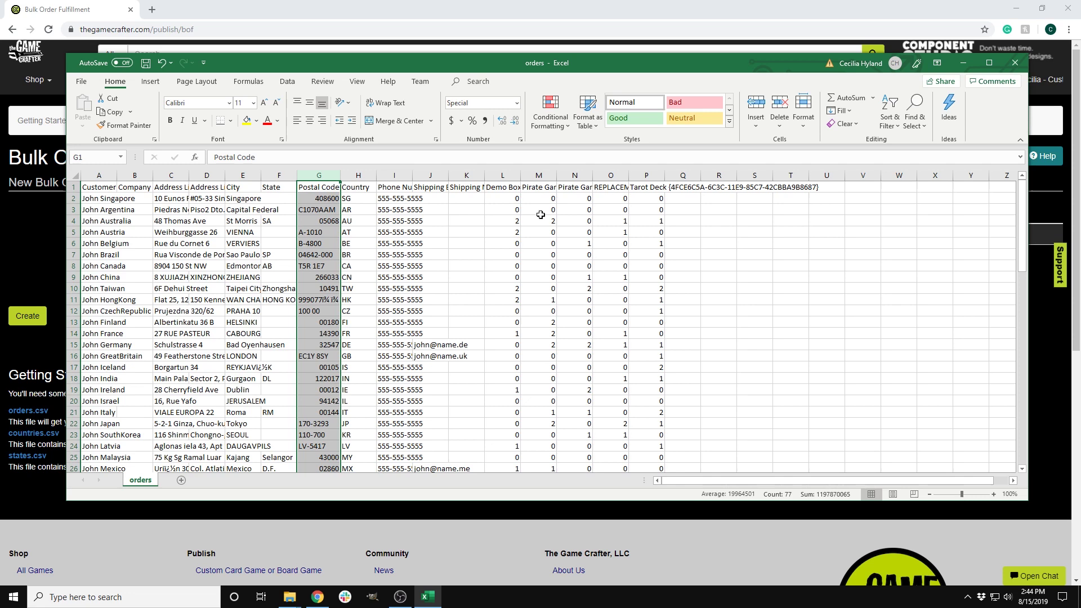
# Delete the Demo Box, Pirate Game, Pirate Game Booster Box and Tarot Deck columns.
pyautogui.click(505, 176)
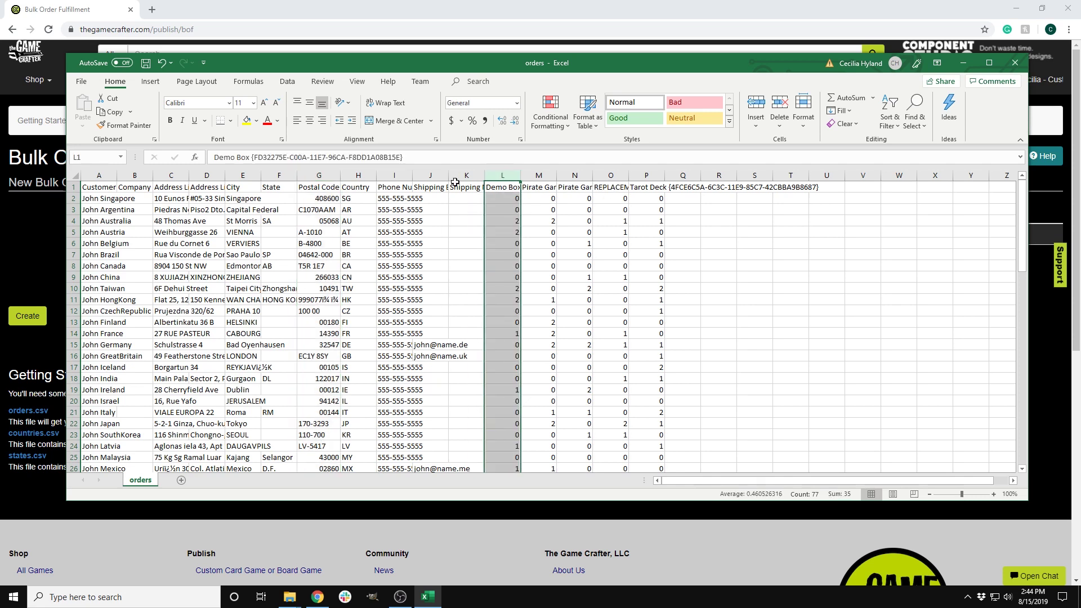
pyautogui.rightClick(500, 181)
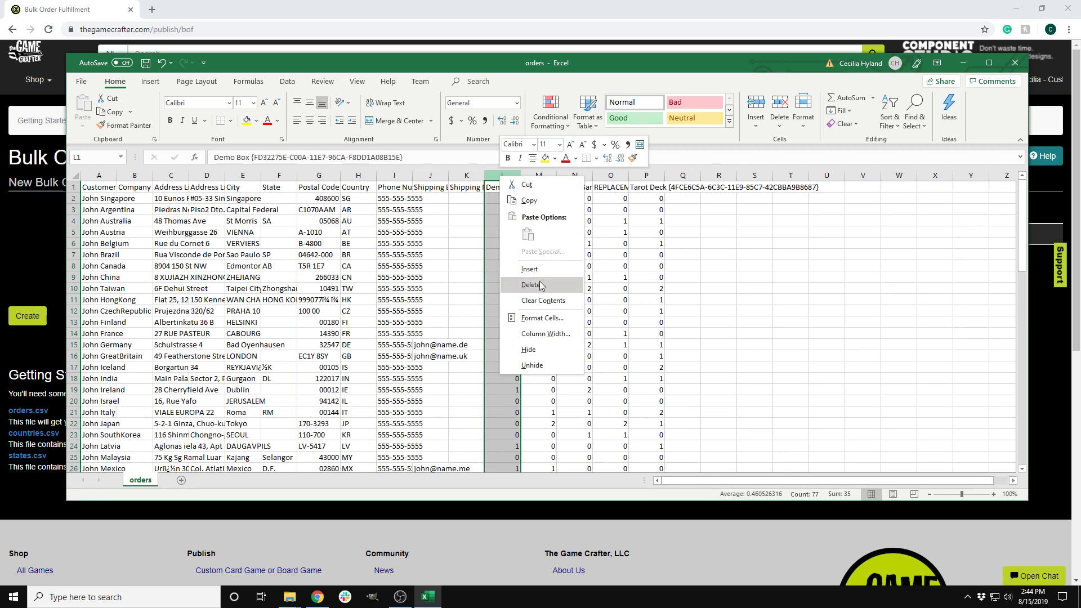
pyautogui.click(523, 286)
pyautogui.rightClick(502, 173)
pyautogui.click(524, 285)
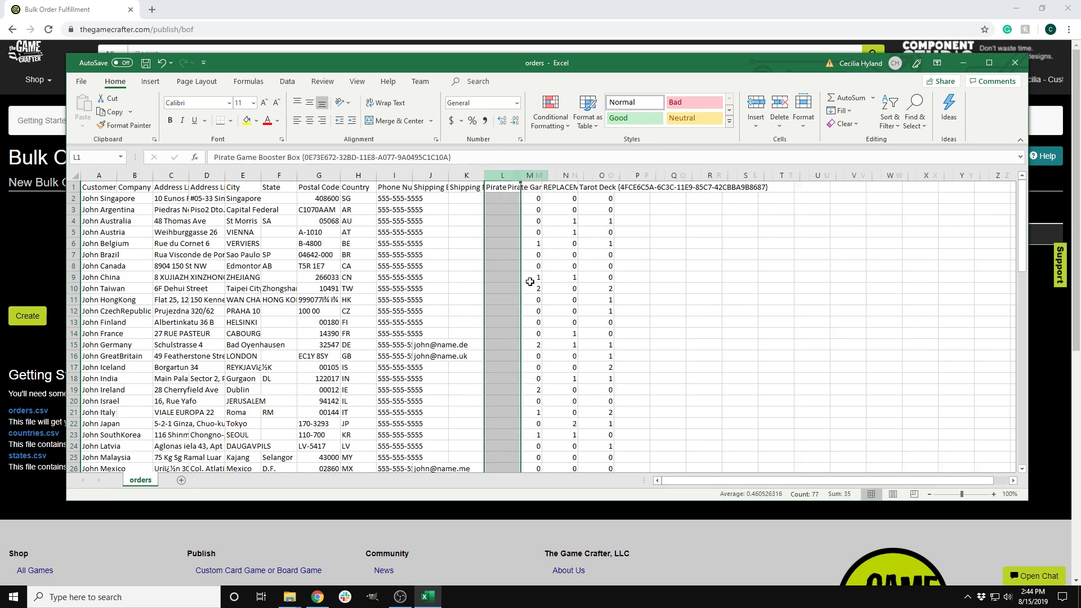
pyautogui.rightClick(503, 176)
pyautogui.click(524, 285)
pyautogui.rightClick(538, 176)
pyautogui.click(562, 284)
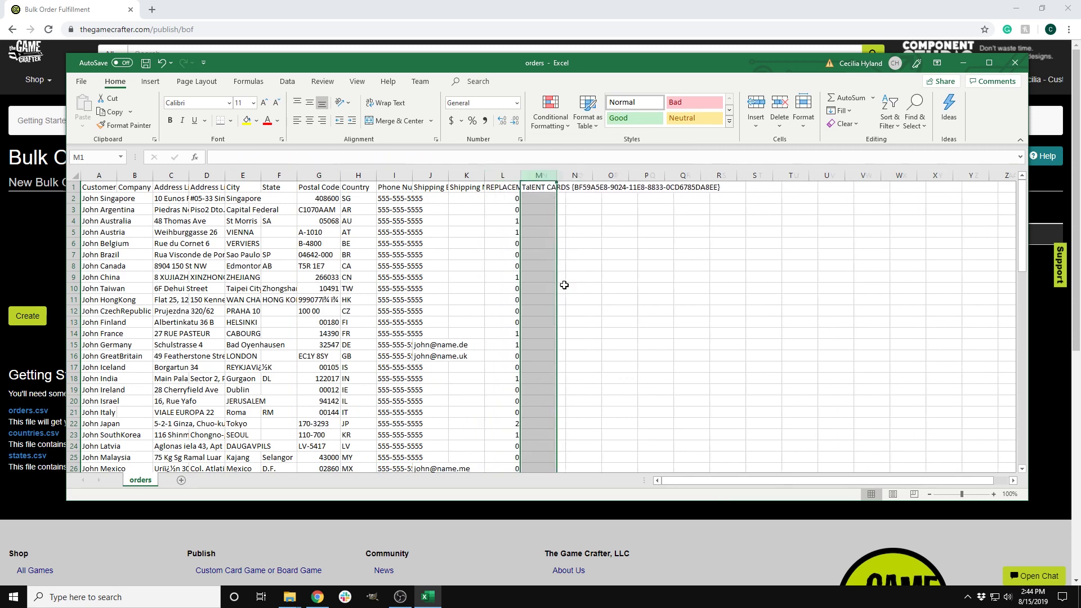
pyautogui.click(501, 176)
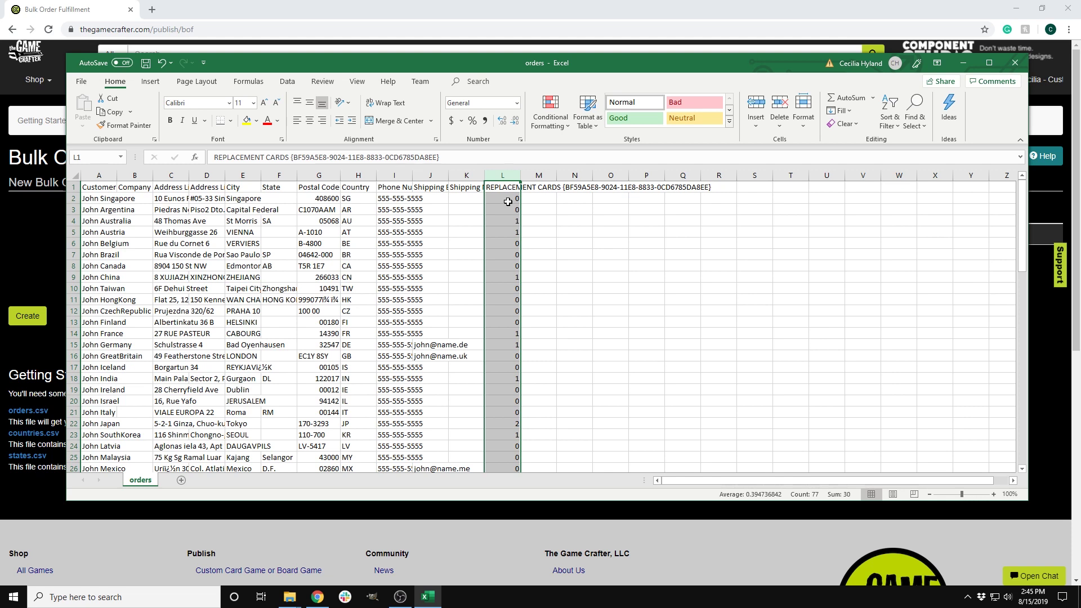
# Enter 1 in each REPLACEMENT CARDS cell from L2 down to row 77.
pyautogui.click(508, 200)
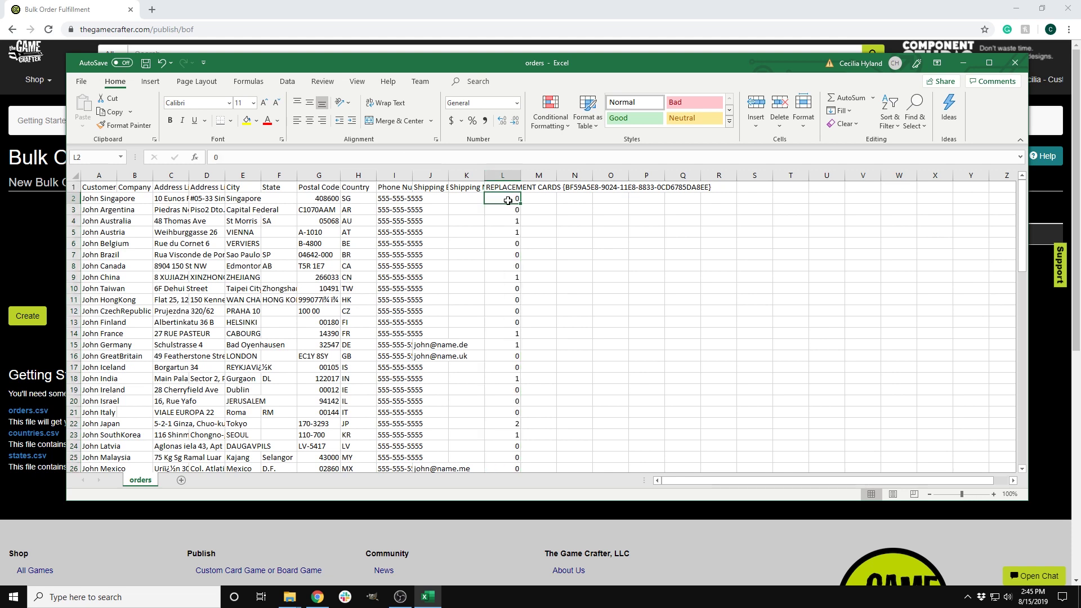
pyautogui.write('1 1 1 1 1 1 1 1 1 1 1 1 1 1 1 1 1 1 1 1')
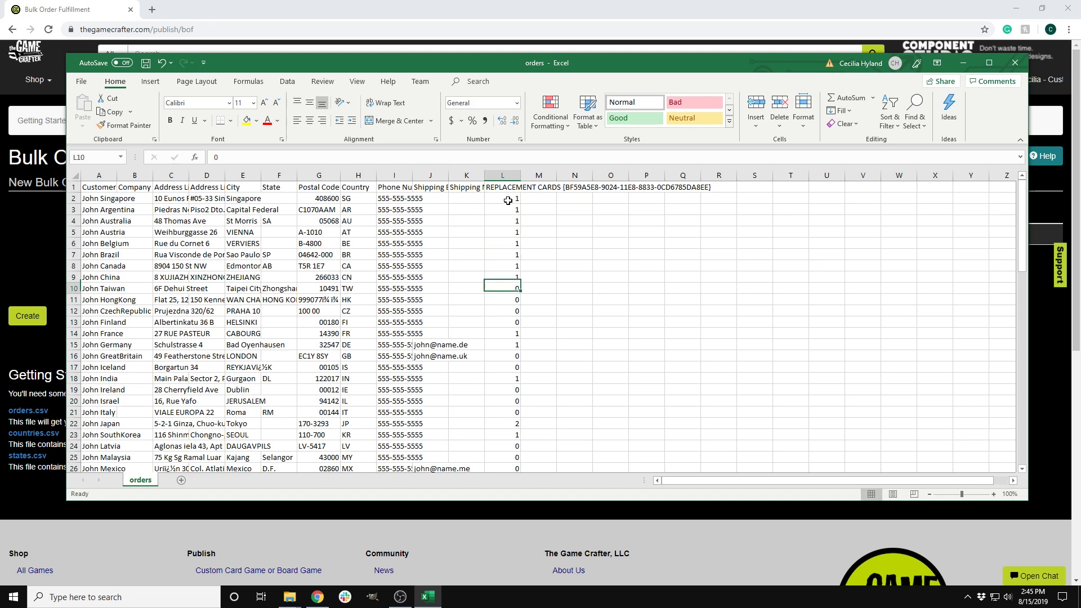
pyautogui.write(' 1')
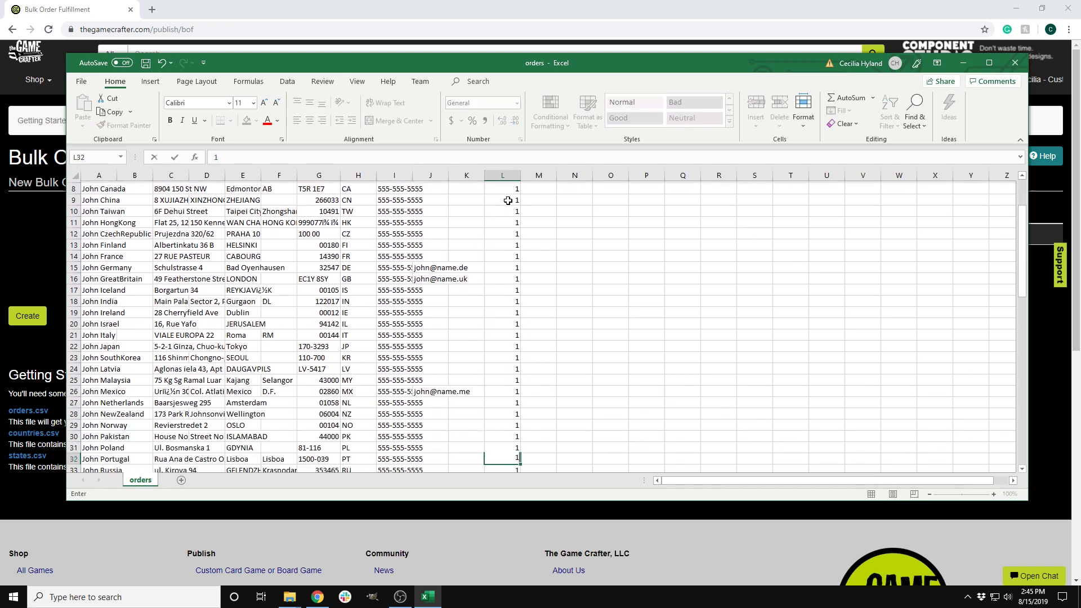
pyautogui.write(' 1 1 1 1 1 1 1 1 1 1 1 1 1 1 1 1 1 1 1 1 1 1 1 1 1 1 1 1 1 1 1 1 1 1 1 1 1 1 1 1 1 1')
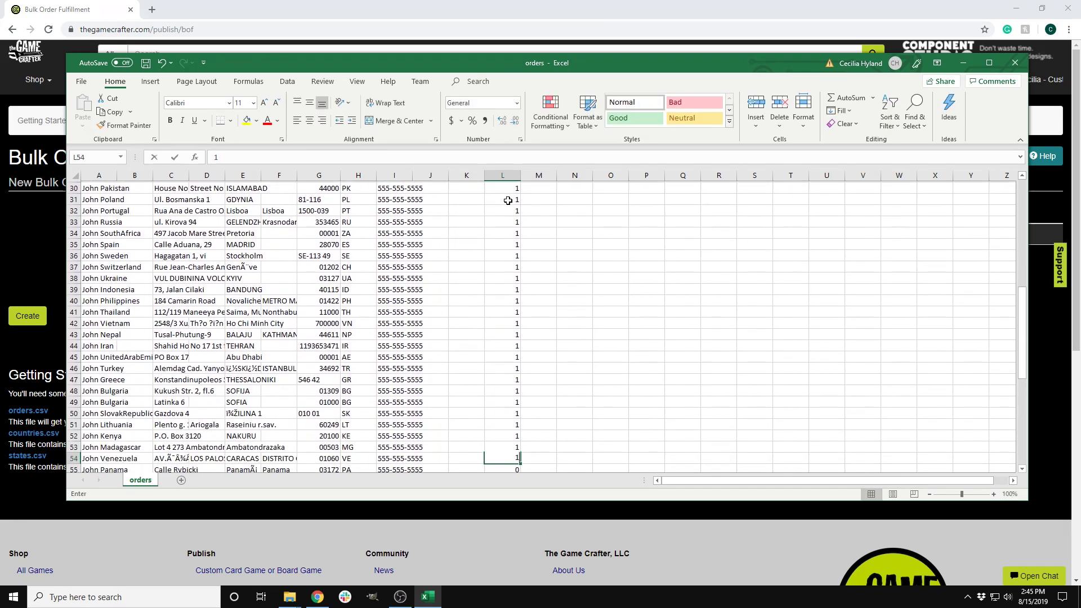
pyautogui.write(' 1 1 1 1 1 1 1 1 1 1 1 1 1')
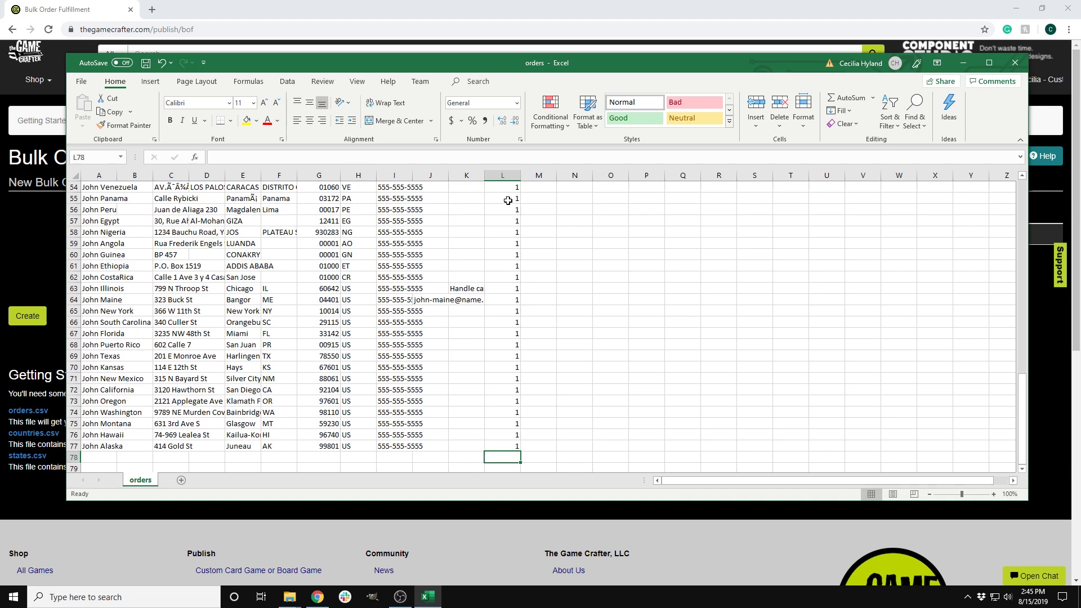
# Save the sheet as CSV (Comma delimited) named Replacment in Downloads.
pyautogui.click(85, 84)
pyautogui.click(113, 232)
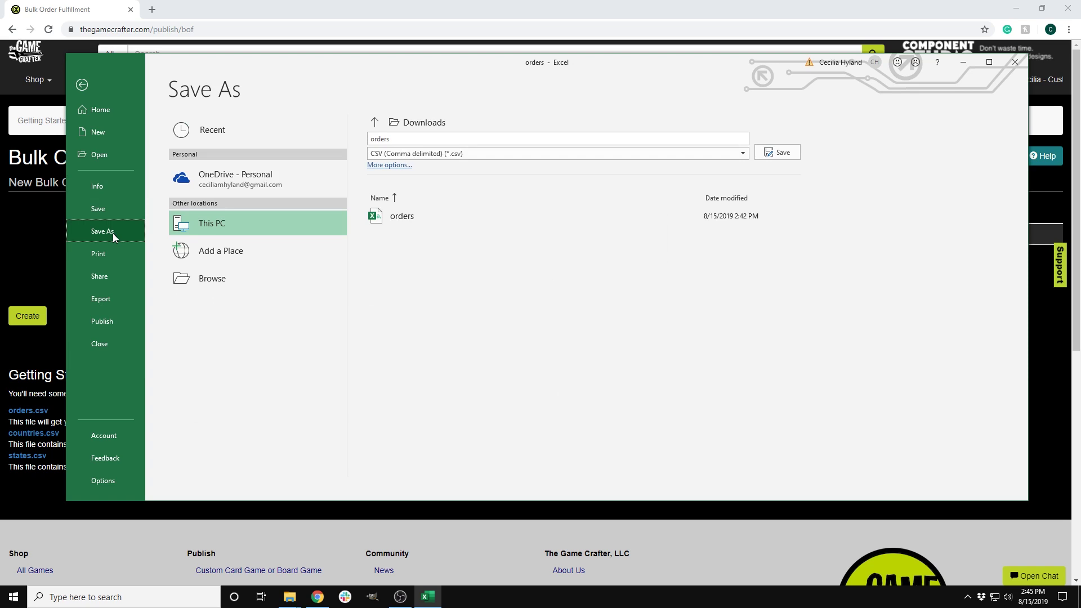
pyautogui.doubleClick(372, 140)
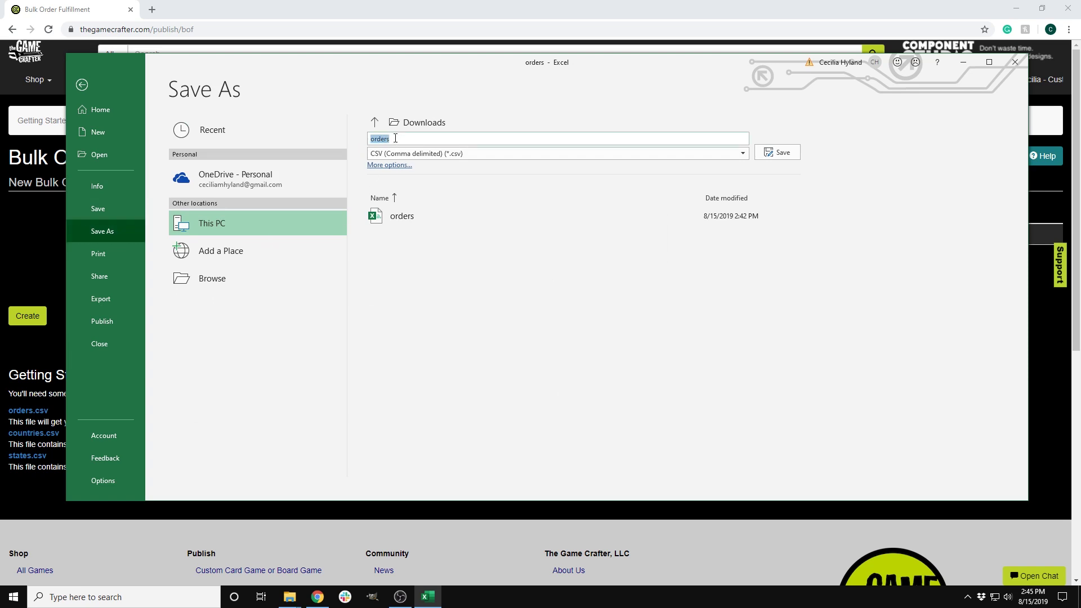
pyautogui.write('Replacement')
pyautogui.click(776, 153)
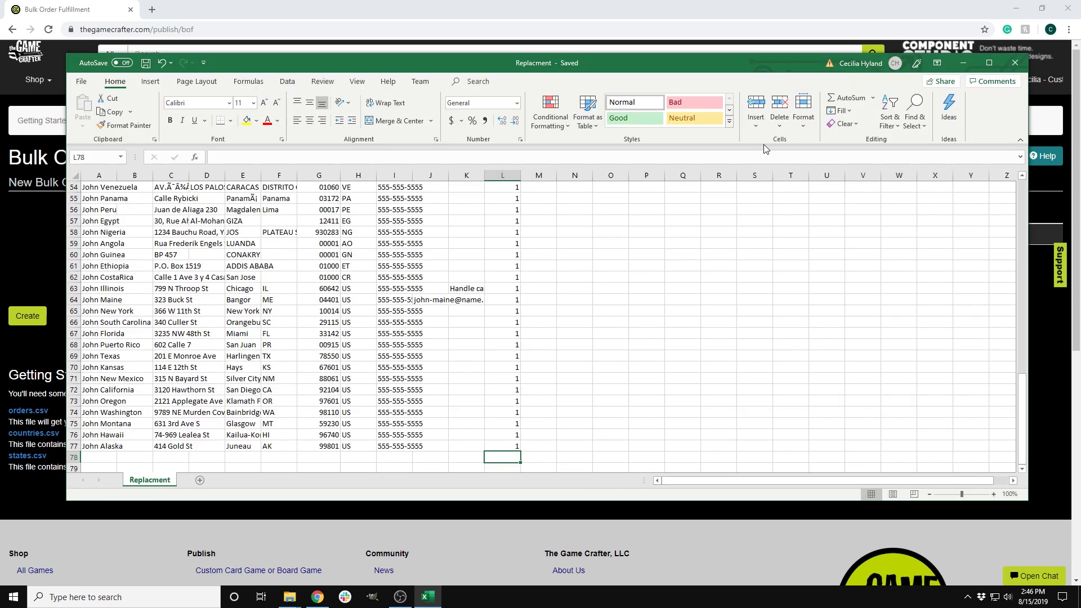
# Back in the browser, reopen Bulk Order Fulfillment via Make Games > My Games.
pyautogui.click(27, 66)
pyautogui.click(95, 86)
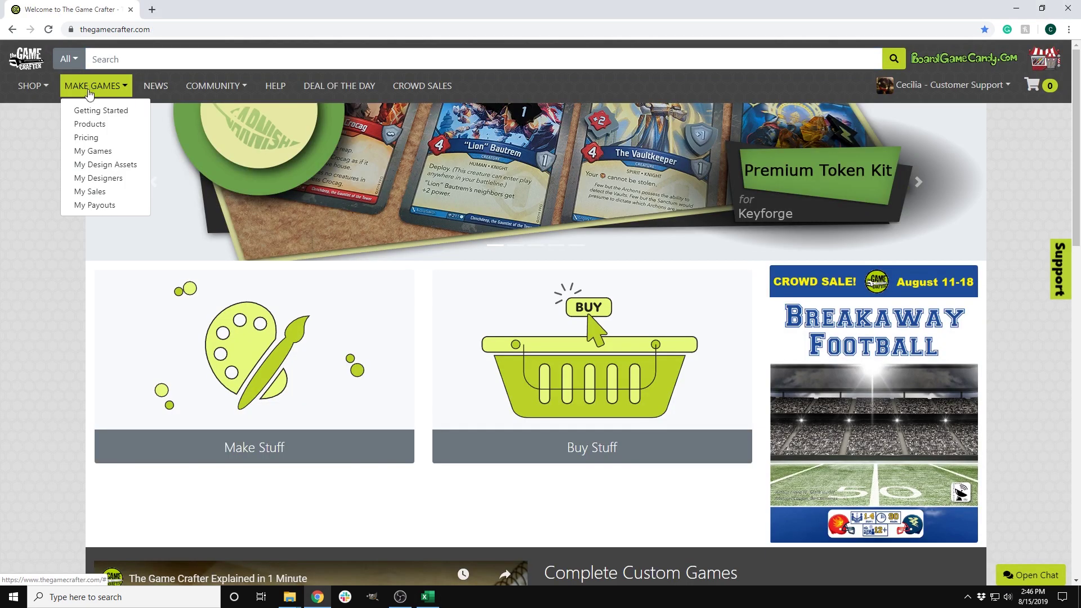
pyautogui.click(85, 148)
pyautogui.click(177, 188)
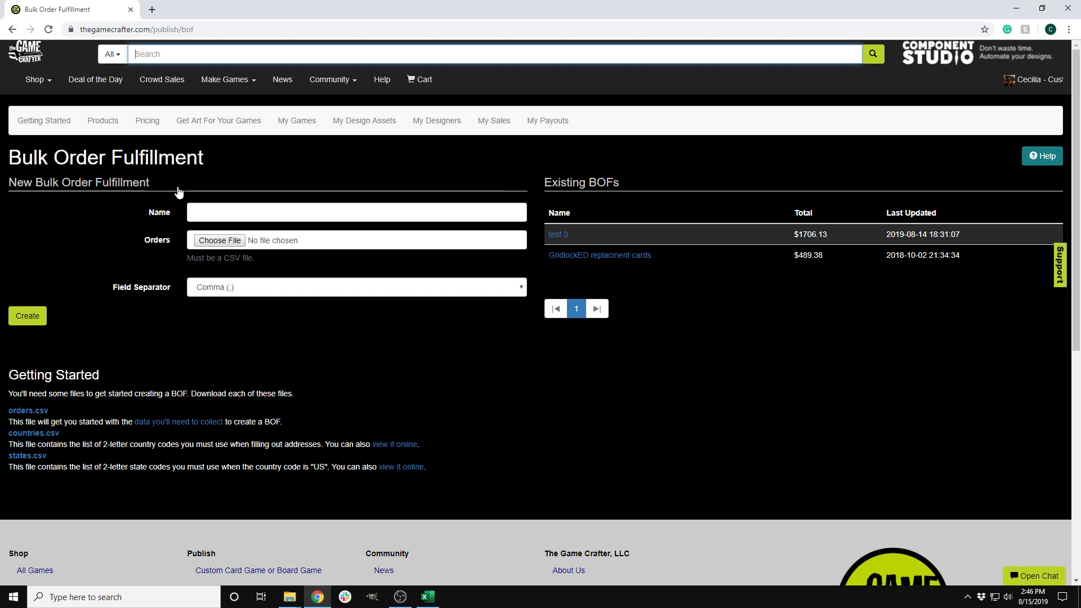
# Name the bulk order Replacment, attach the Replacment CSV, and create it.
pyautogui.click(193, 212)
pyautogui.write('Replacment')
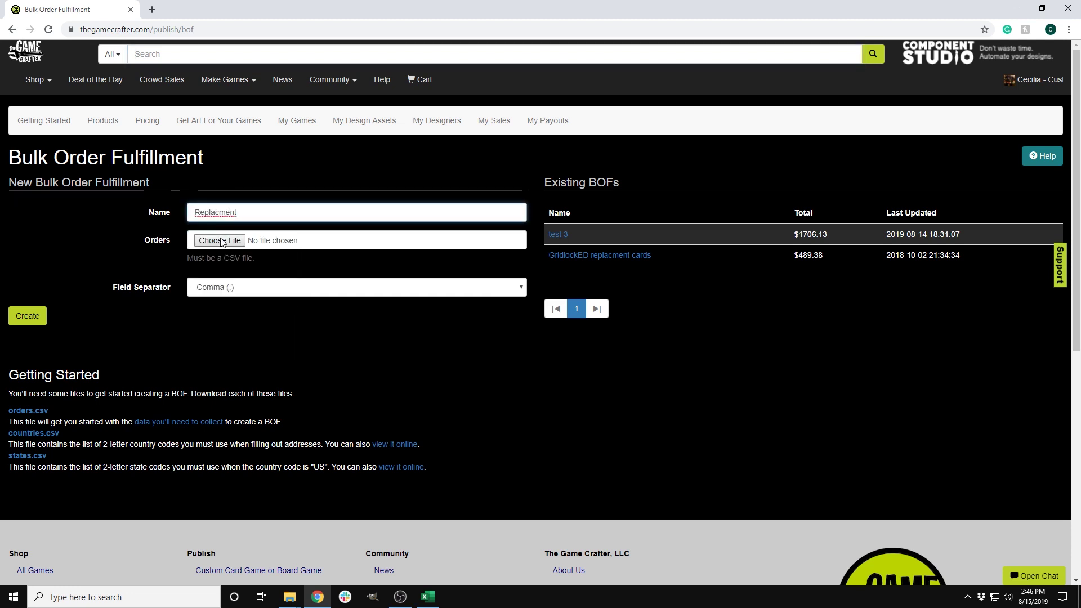
pyautogui.click(219, 240)
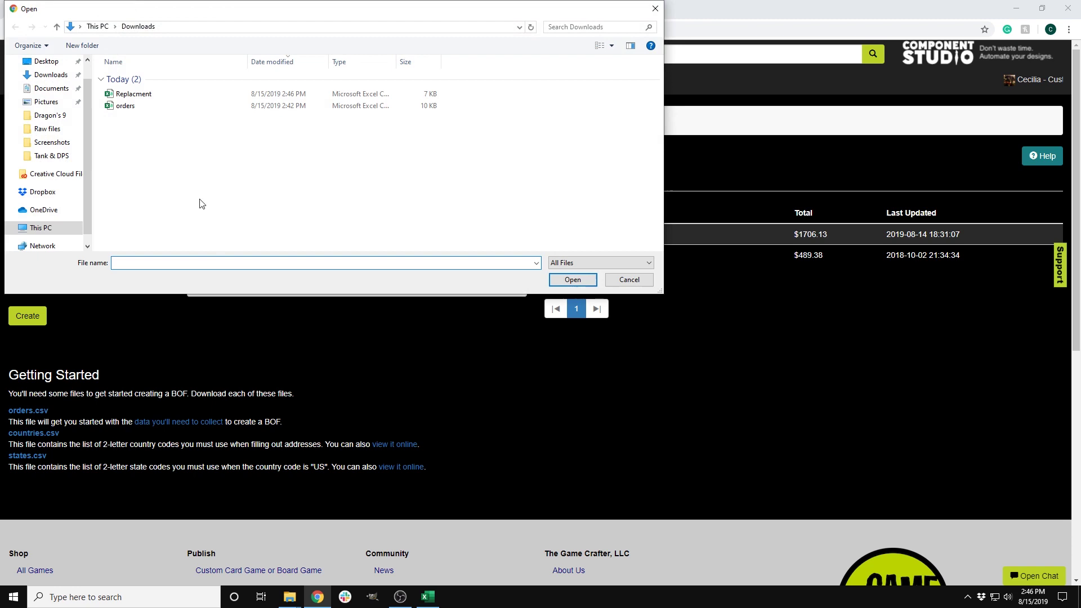
pyautogui.click(145, 97)
pyautogui.click(563, 280)
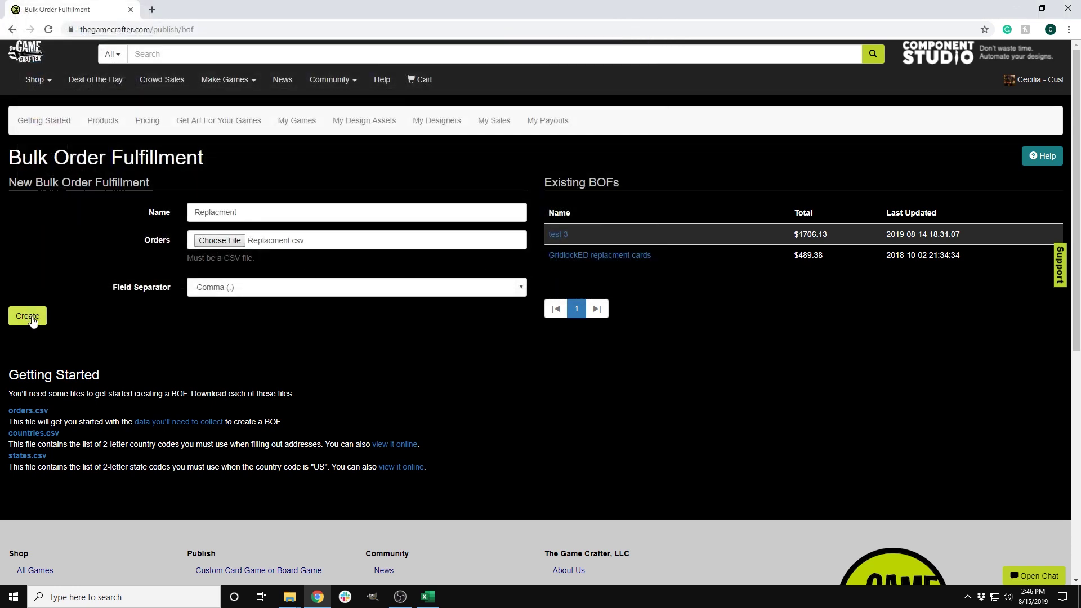
pyautogui.click(27, 316)
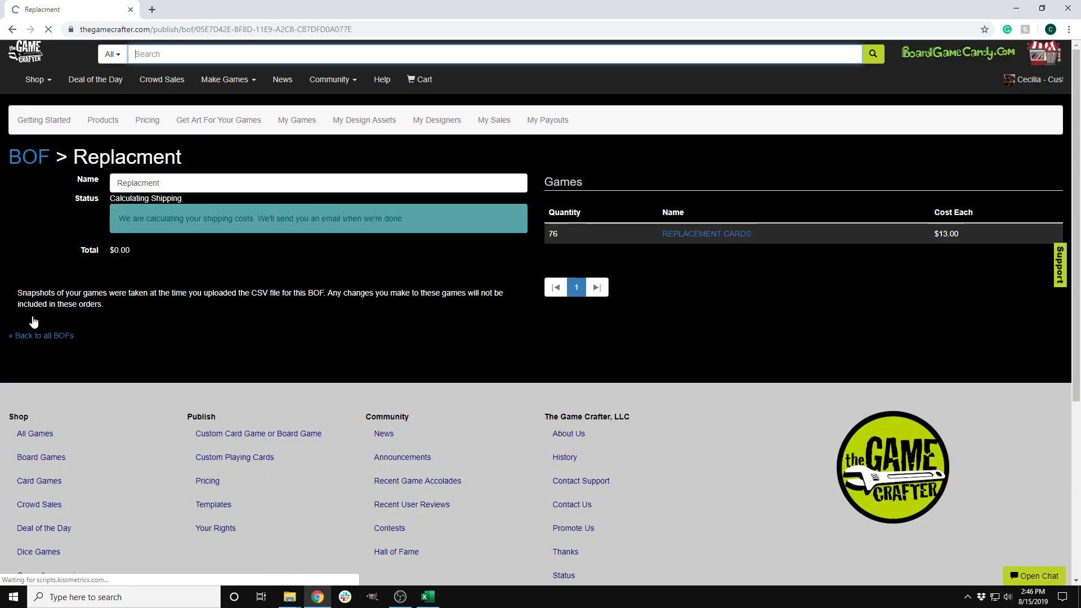